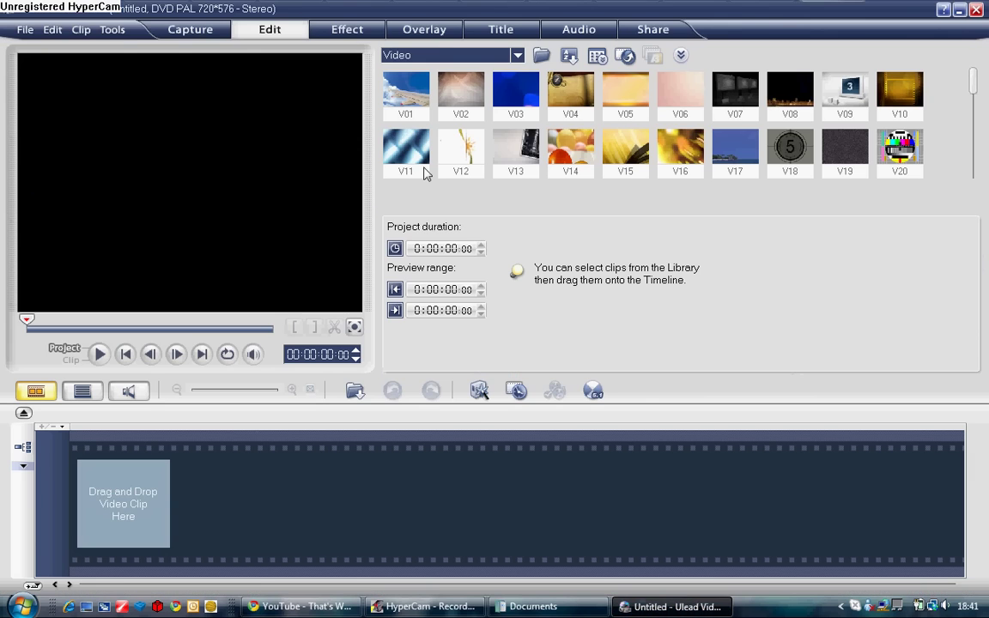
# Step: Open the Load Video browser and go to the IOMEGA_HDD (G:) drive
pyautogui.click(540, 55)
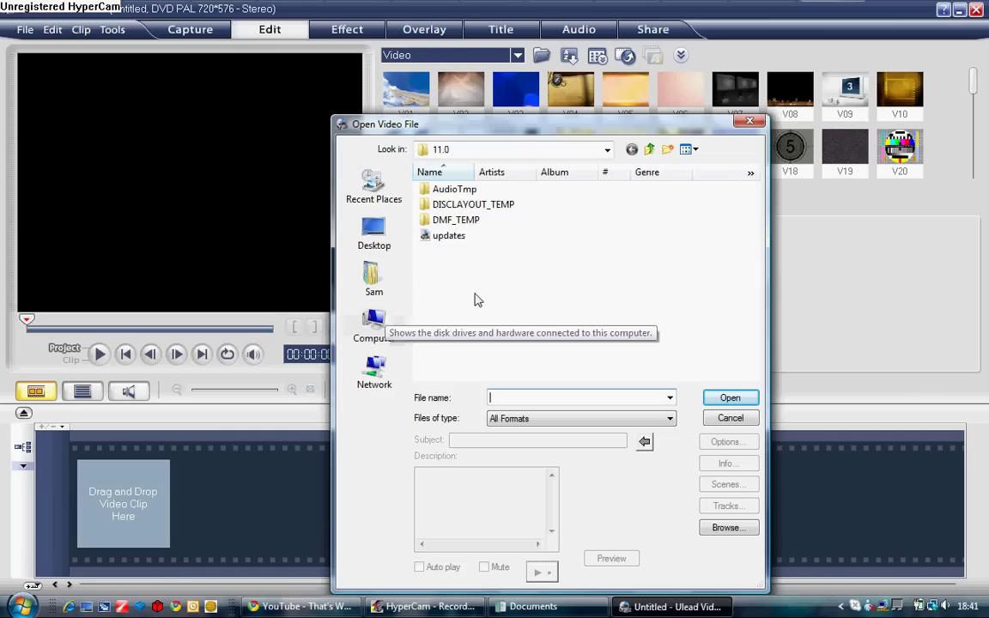
pyautogui.click(608, 152)
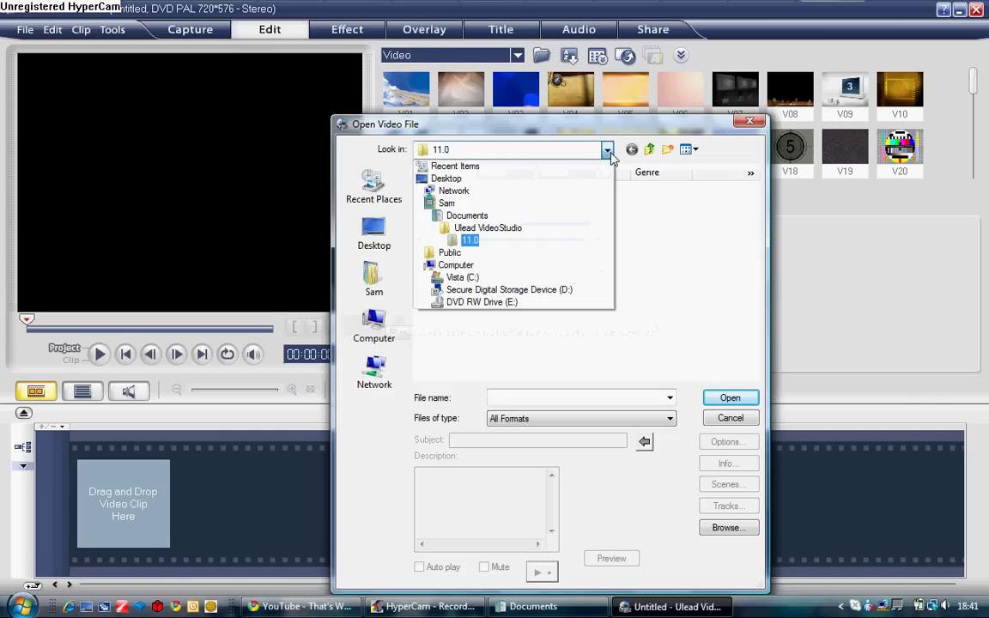
pyautogui.click(541, 270)
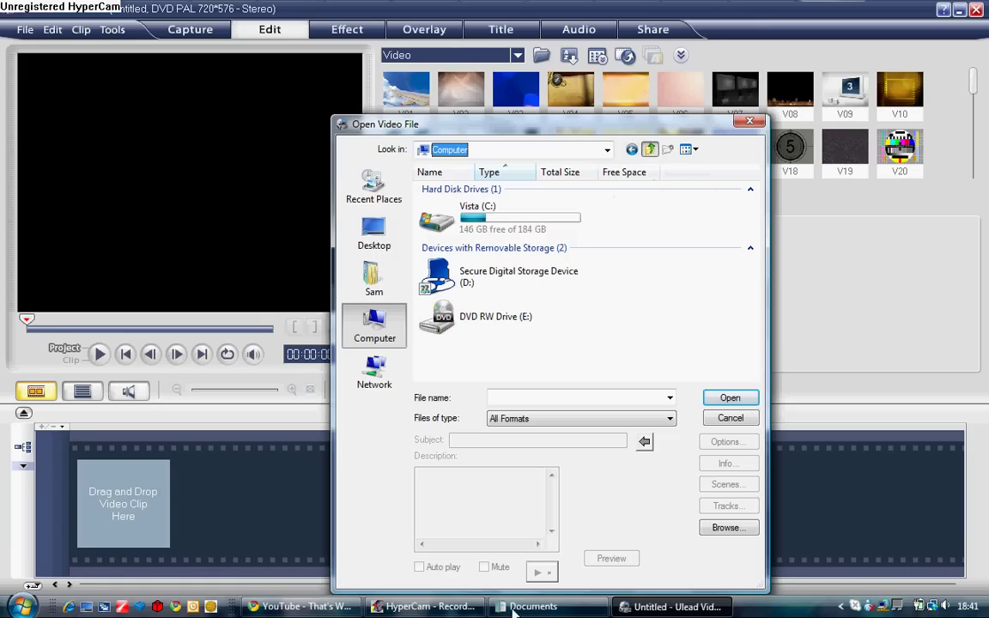
pyautogui.hotkey('alt', 'Up')
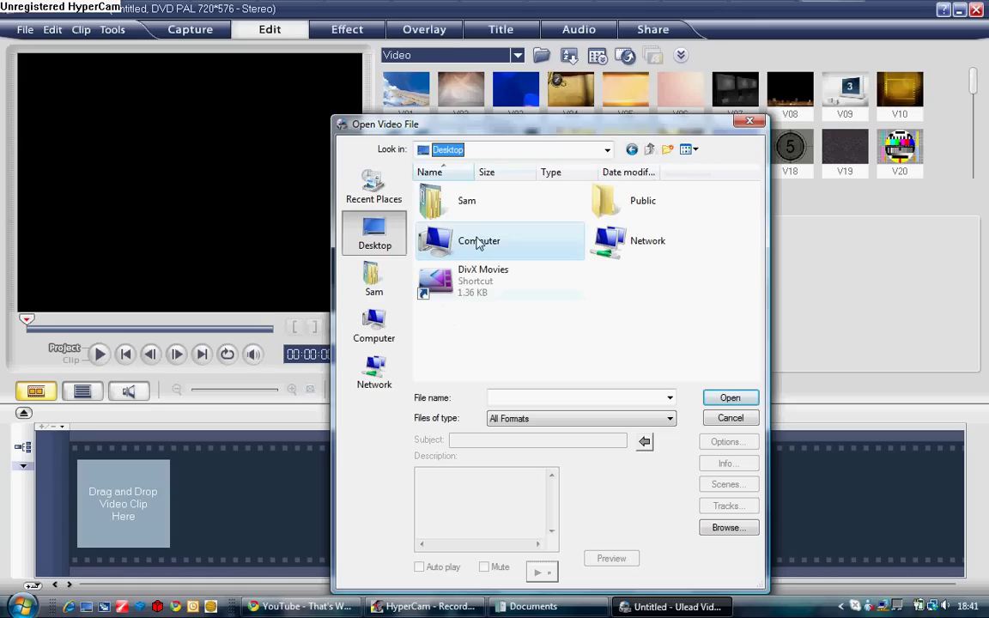
pyautogui.doubleClick(479, 243)
pyautogui.doubleClick(494, 246)
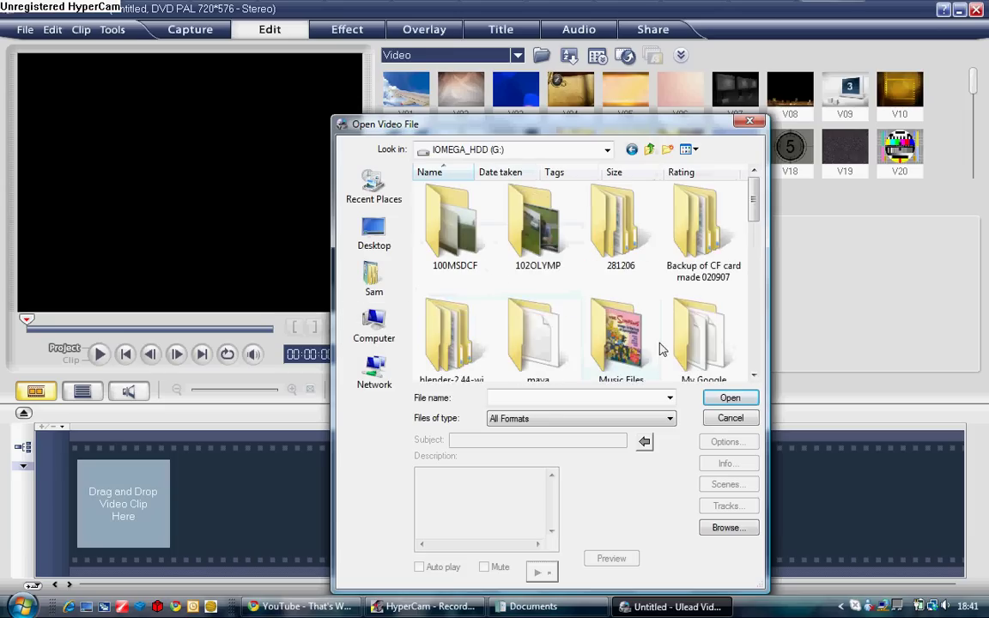
# Step: Browse through Videos to the Infiltration - short Lego fight folder and import 1.avi
pyautogui.scroll(-5, 609, 304)
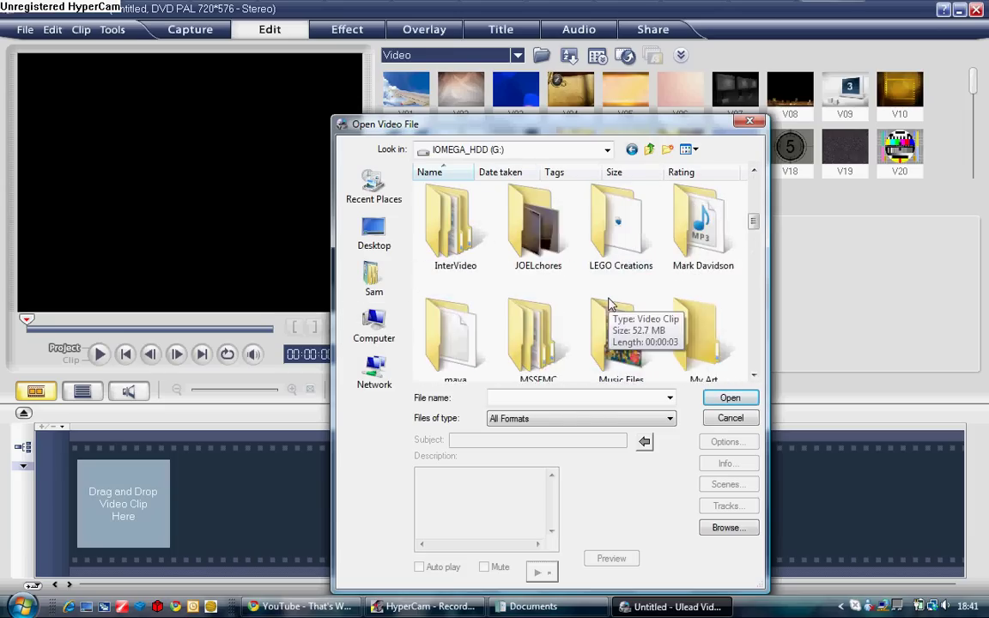
pyautogui.scroll(-5, 610, 304)
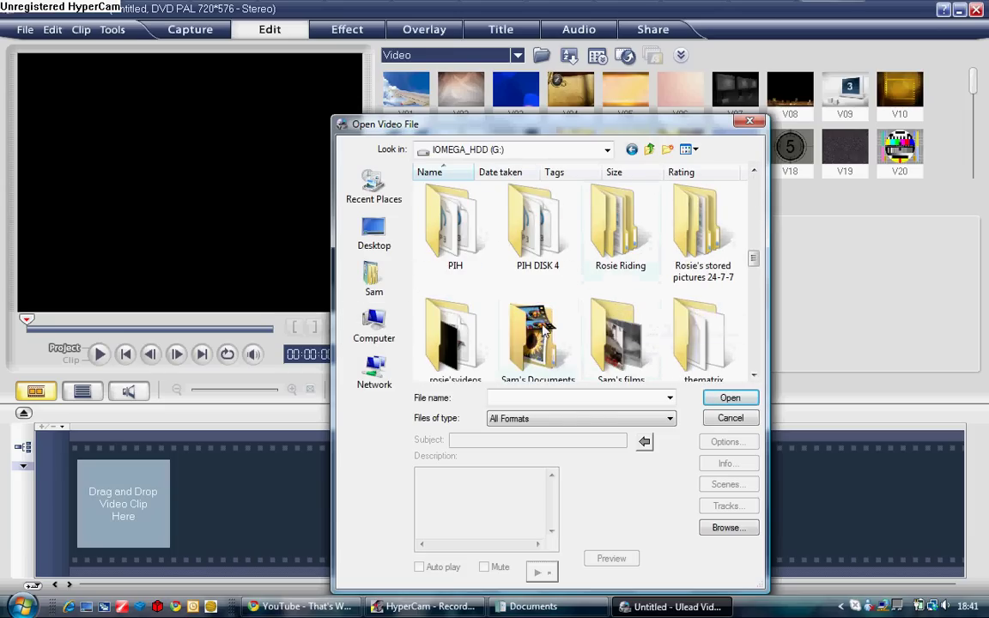
pyautogui.doubleClick(542, 330)
pyautogui.doubleClick(439, 283)
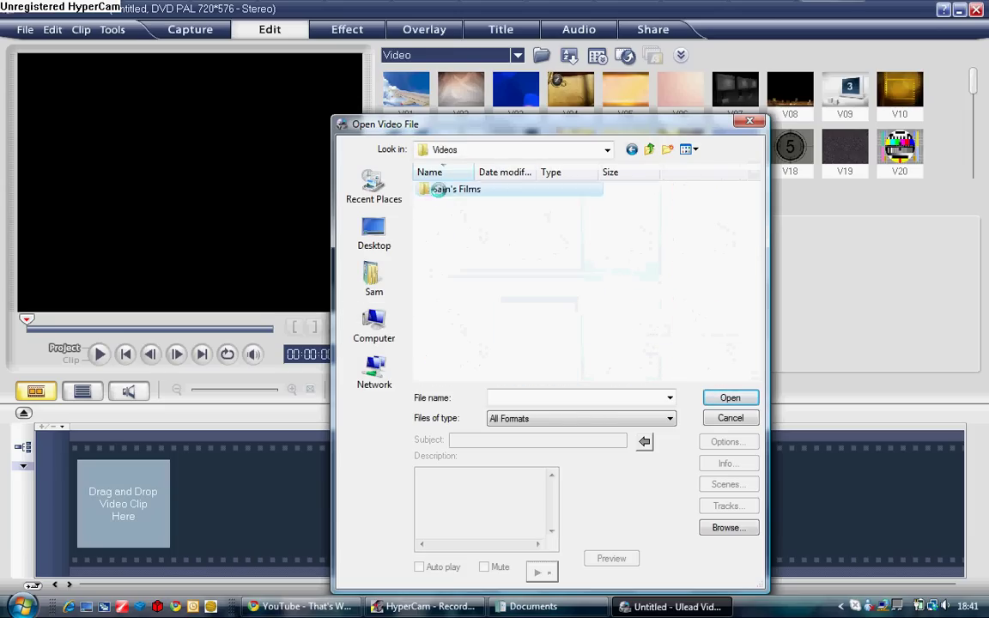
pyautogui.doubleClick(438, 190)
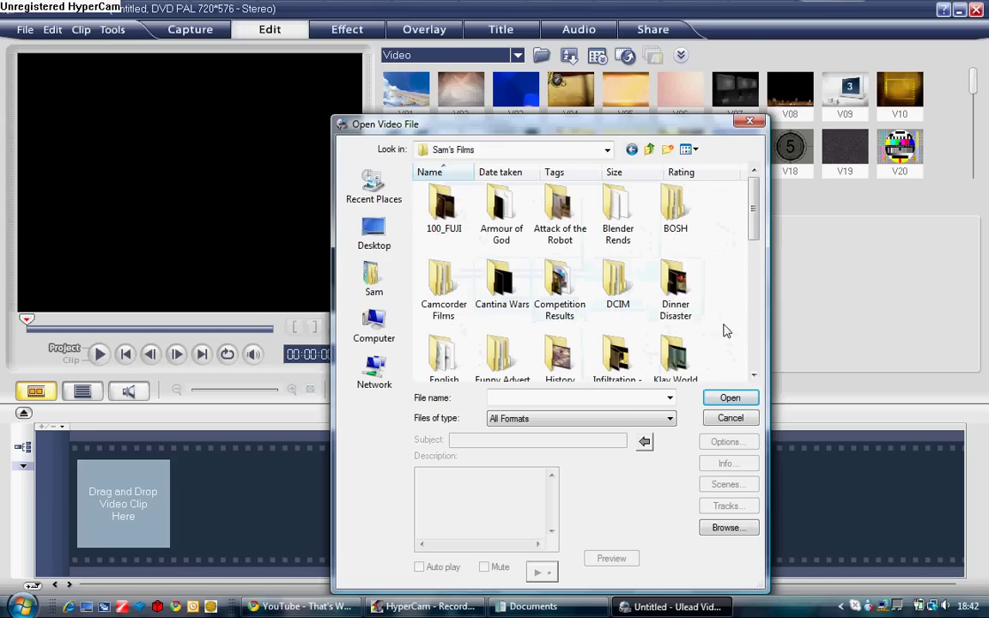
pyautogui.scroll(-1, 721, 329)
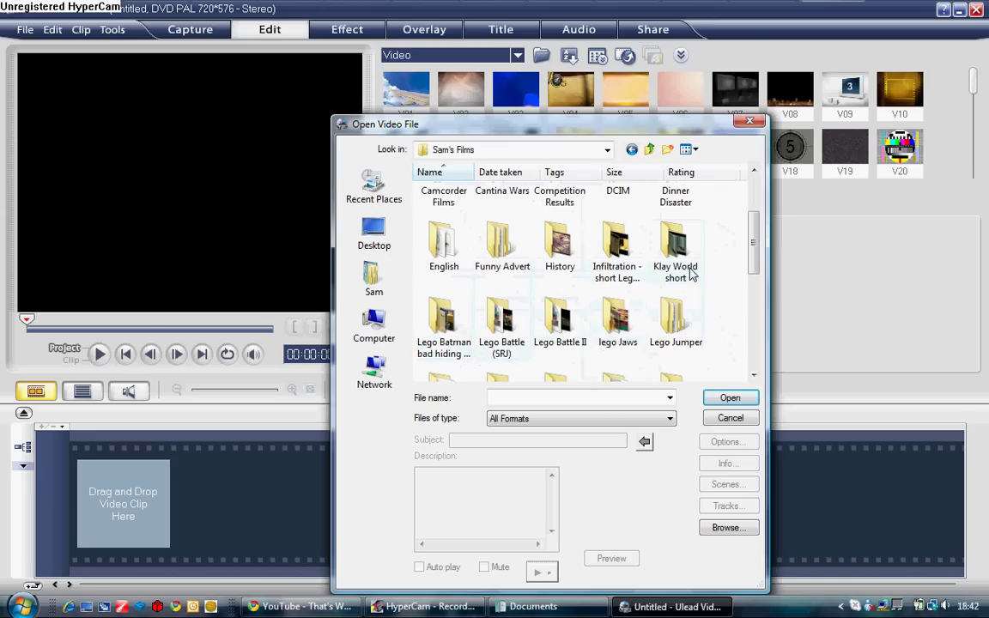
pyautogui.doubleClick(616, 248)
pyautogui.doubleClick(438, 214)
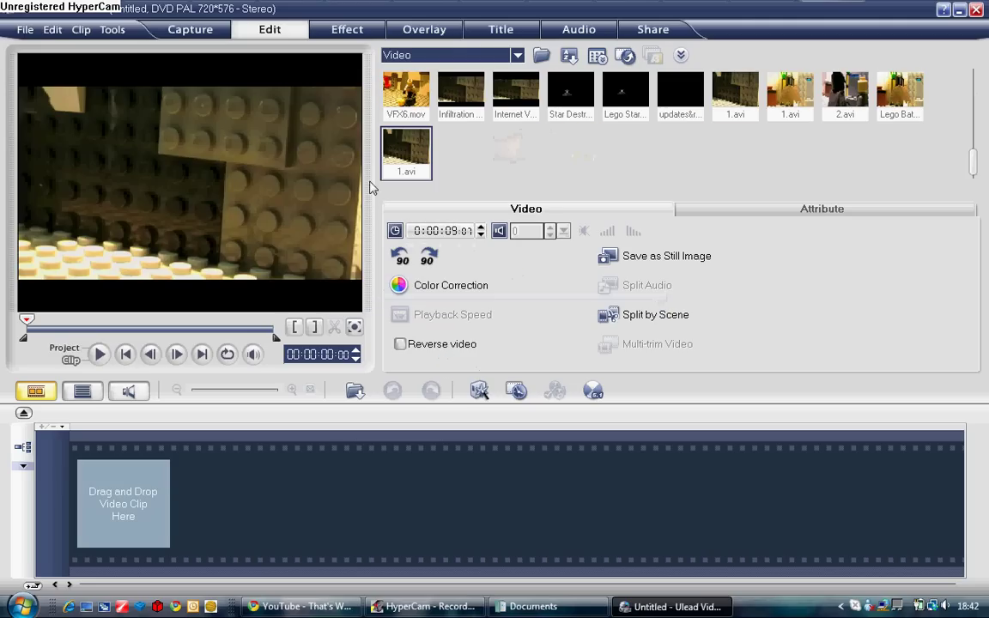
# Step: Place 1.avi on the timeline and raise its color-correction contrast to 14
pyautogui.moveTo(387, 146); pyautogui.dragTo(118, 491)
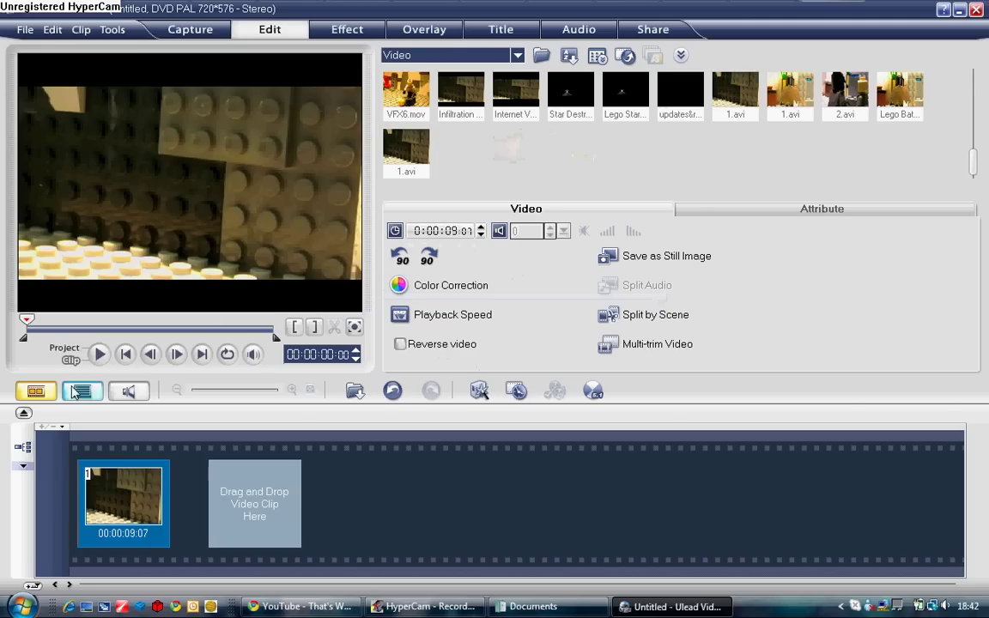
pyautogui.click(82, 391)
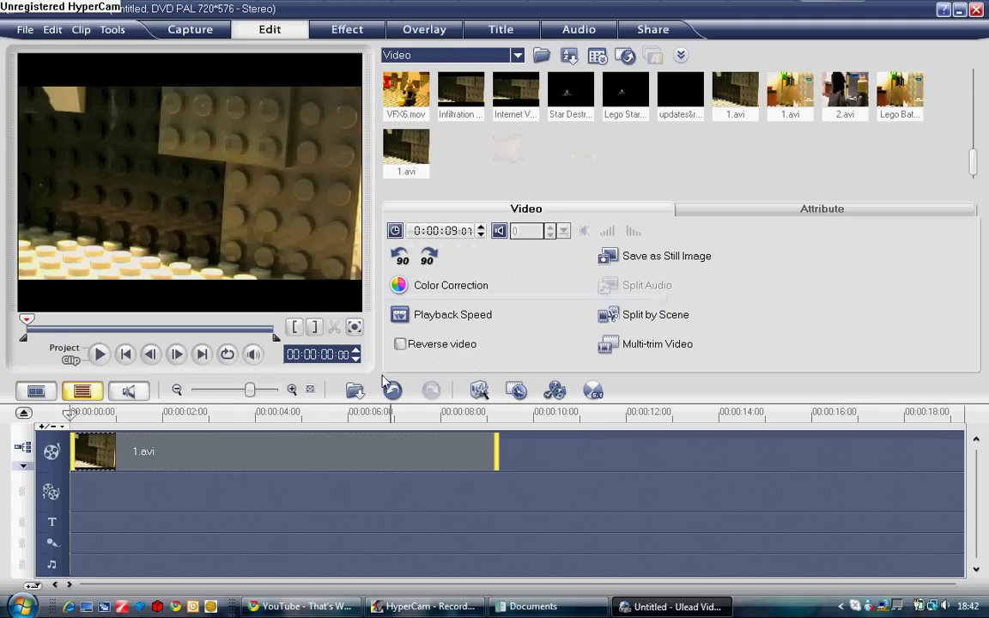
pyautogui.click(416, 287)
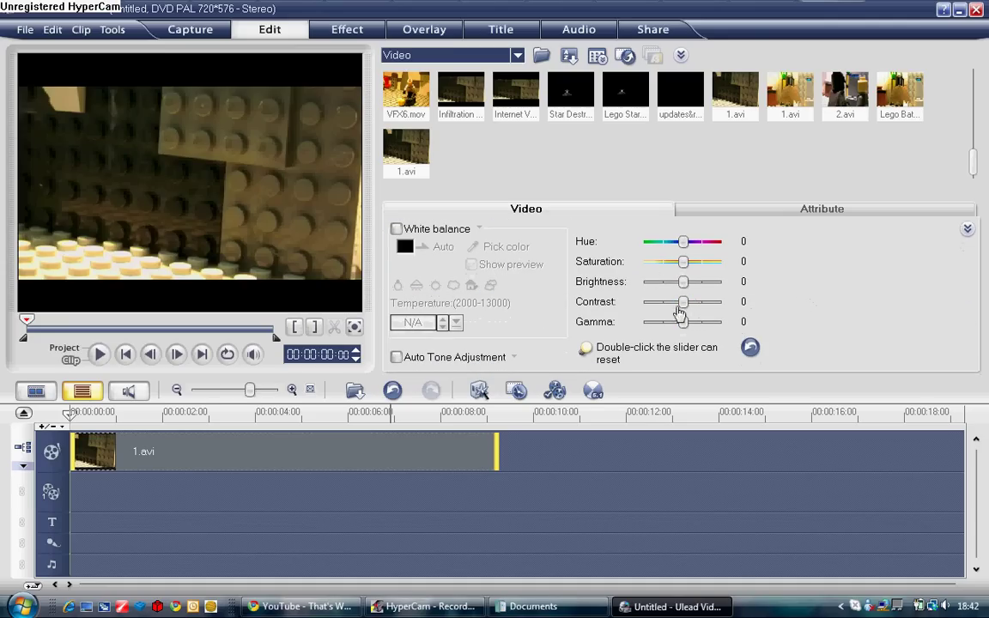
pyautogui.moveTo(683, 302); pyautogui.dragTo(691, 306)
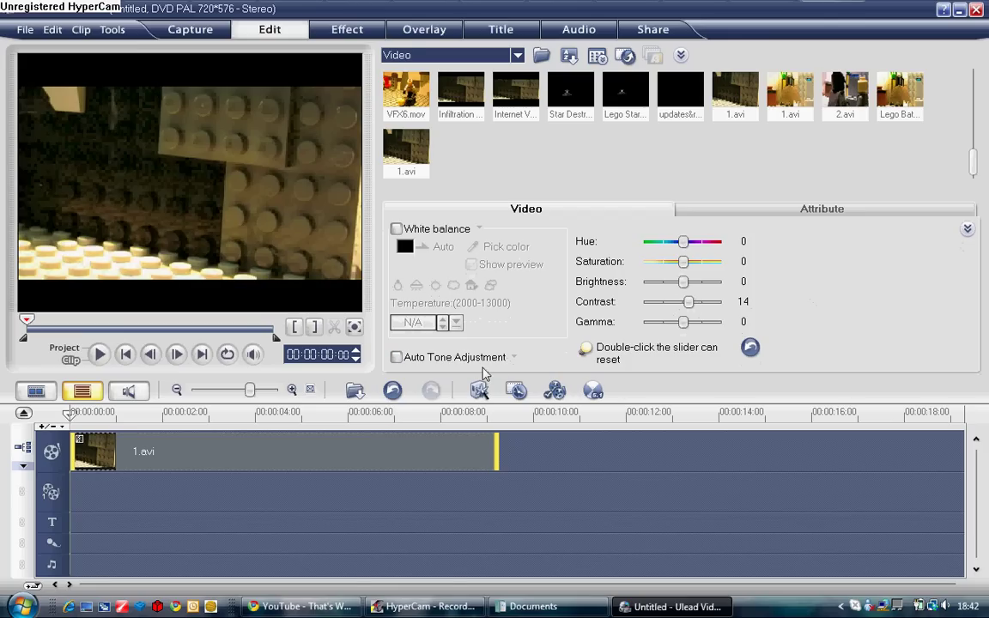
# Step: From the Share options, start Create Video File with a Custom output format
pyautogui.click(653, 30)
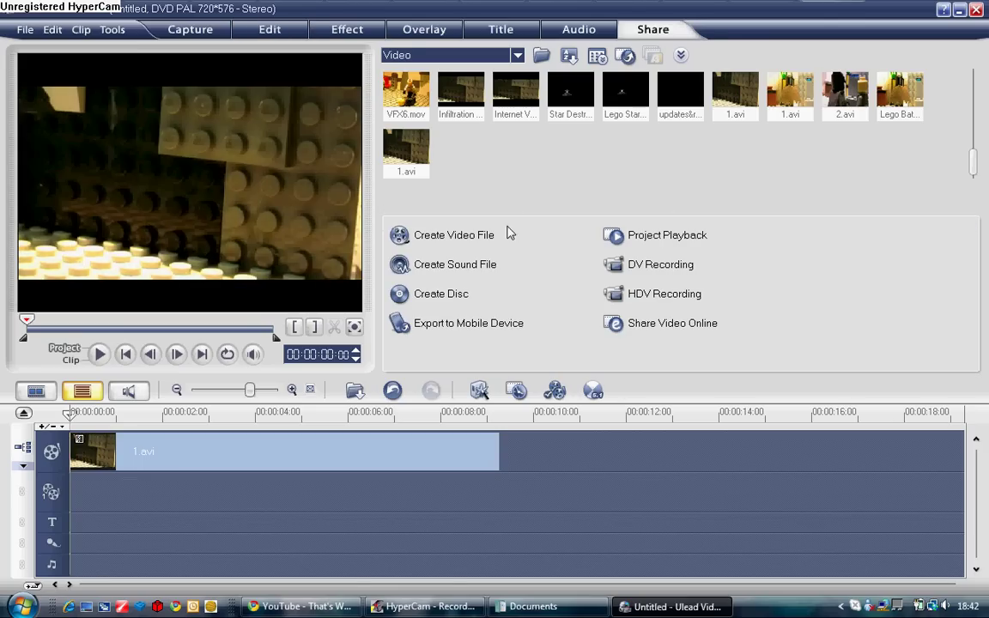
pyautogui.click(473, 236)
pyautogui.moveTo(484, 335)
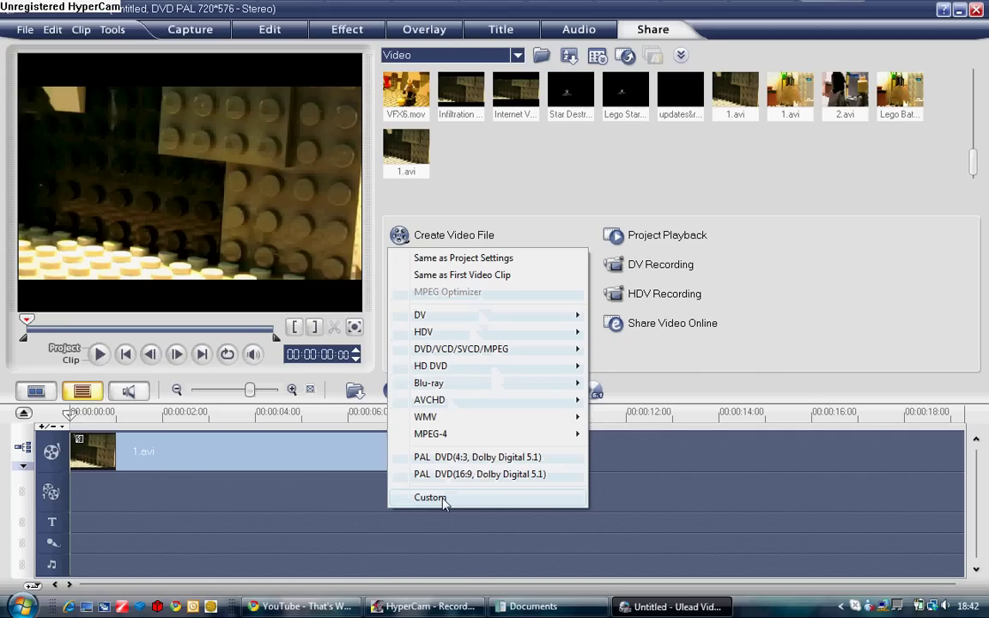
pyautogui.click(444, 498)
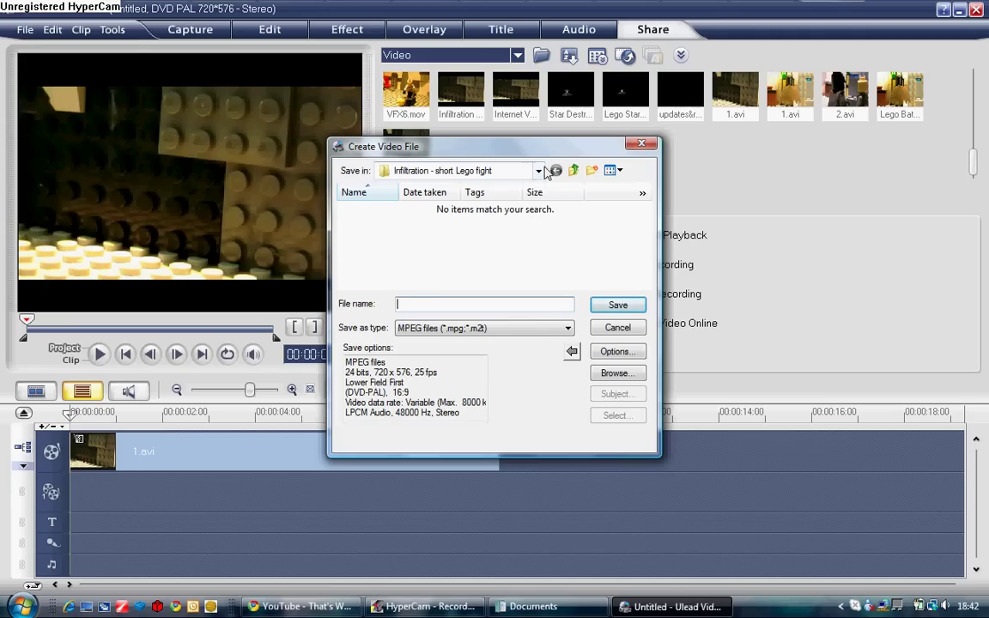
# Step: Keep the Infiltration - short Lego fight folder and name the output 'Infiltration - HD'
pyautogui.click(538, 170)
pyautogui.click(447, 310)
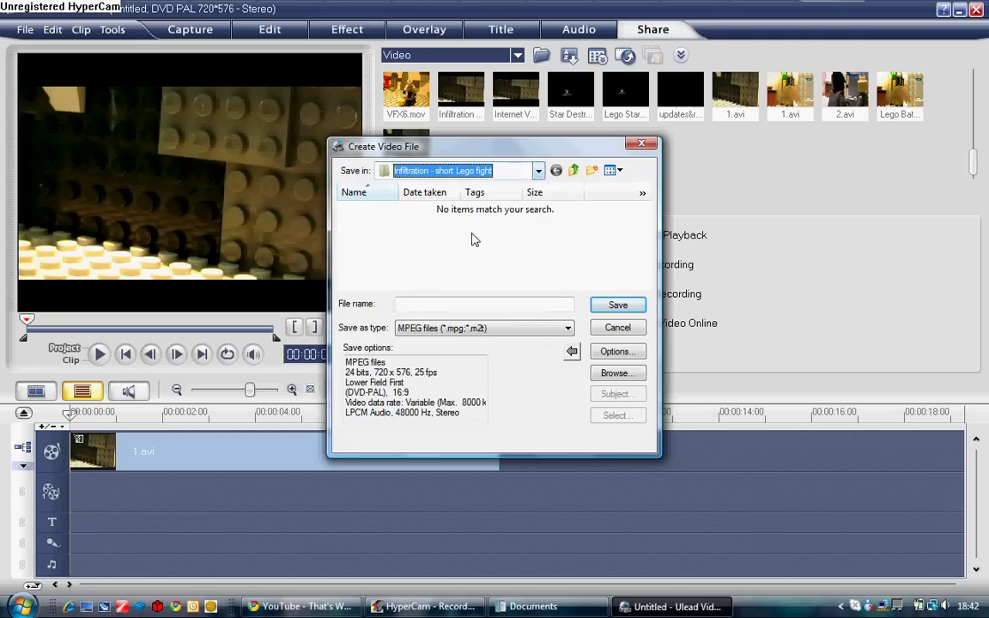
pyautogui.click(424, 301)
pyautogui.write('inf')
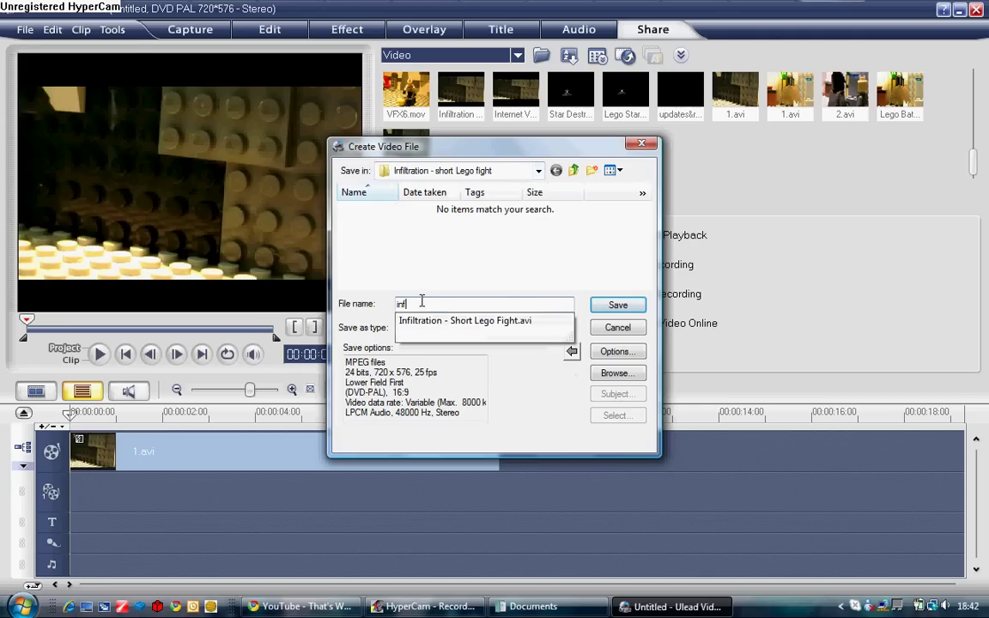
pyautogui.write('i')
pyautogui.press('Down')
pyautogui.press('BackSpace')
pyautogui.press('BackSpace')
pyautogui.press('BackSpace')
pyautogui.press('BackSpace')
pyautogui.press('BackSpace')
pyautogui.press('BackSpace')
pyautogui.press('BackSpace')
pyautogui.press('BackSpace')
pyautogui.press('BackSpace')
pyautogui.press('BackSpace')
pyautogui.press('BackSpace')
pyautogui.press('BackSpace')
pyautogui.press('BackSpace')
pyautogui.press('BackSpace')
pyautogui.press('BackSpace')
pyautogui.write('HD')
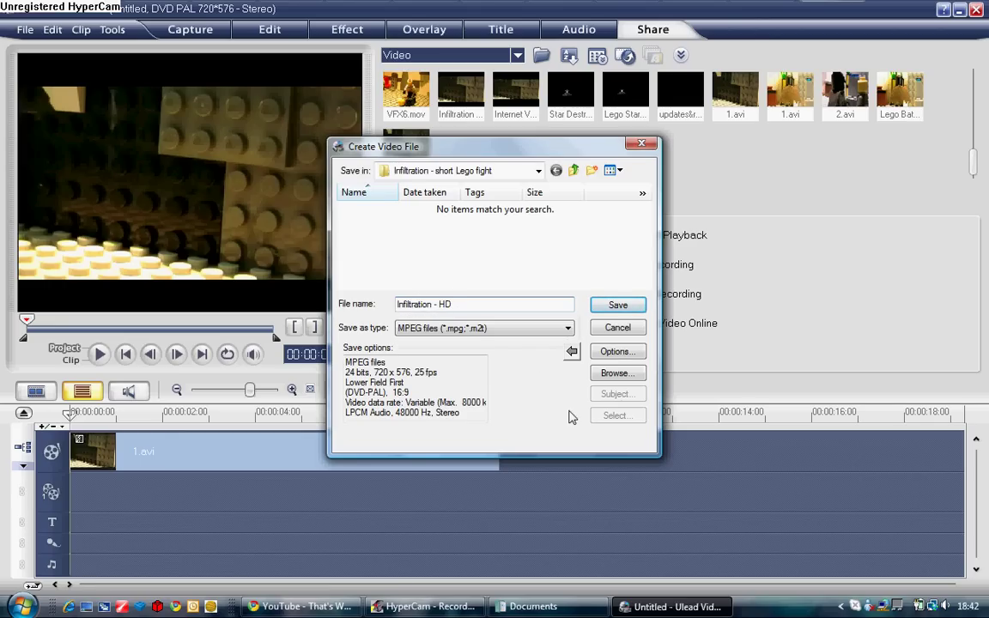
# Step: Review the MPEG options at 25 frames/second, cancel them, and list the save types
pyautogui.click(629, 351)
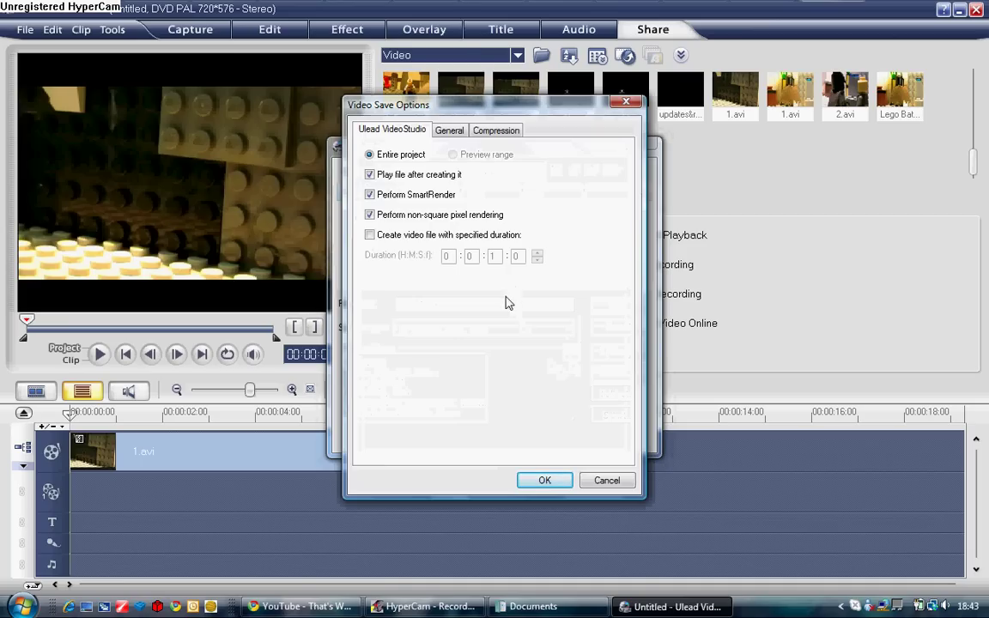
pyautogui.click(452, 130)
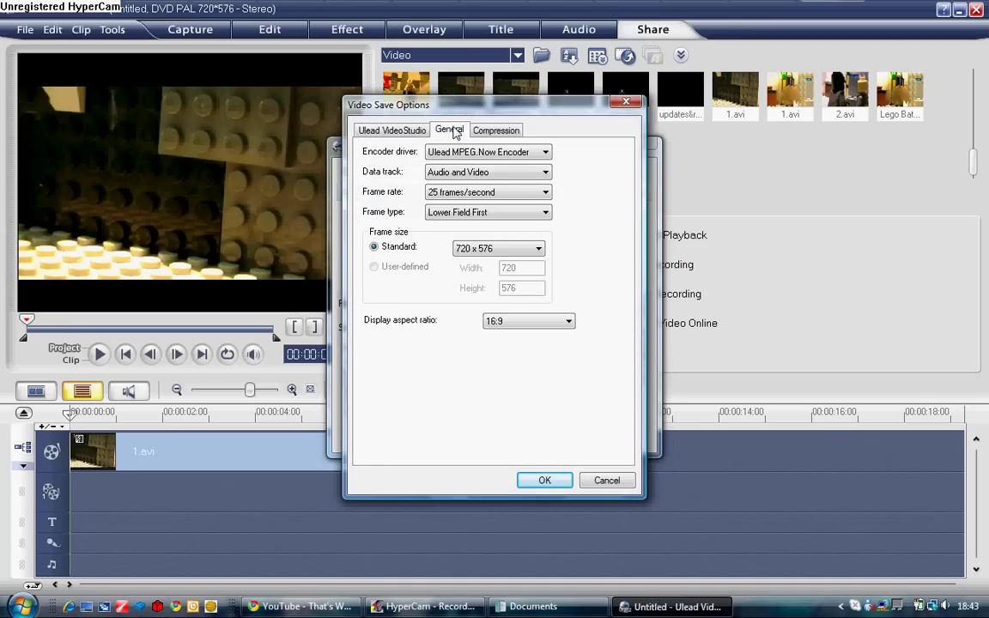
pyautogui.click(460, 193)
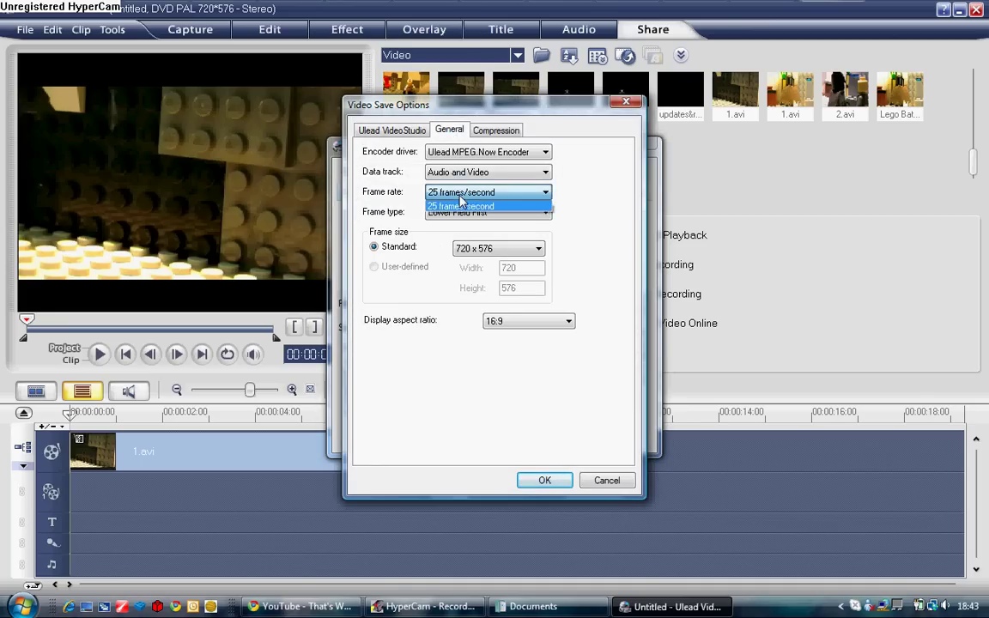
pyautogui.click(461, 196)
pyautogui.click(403, 249)
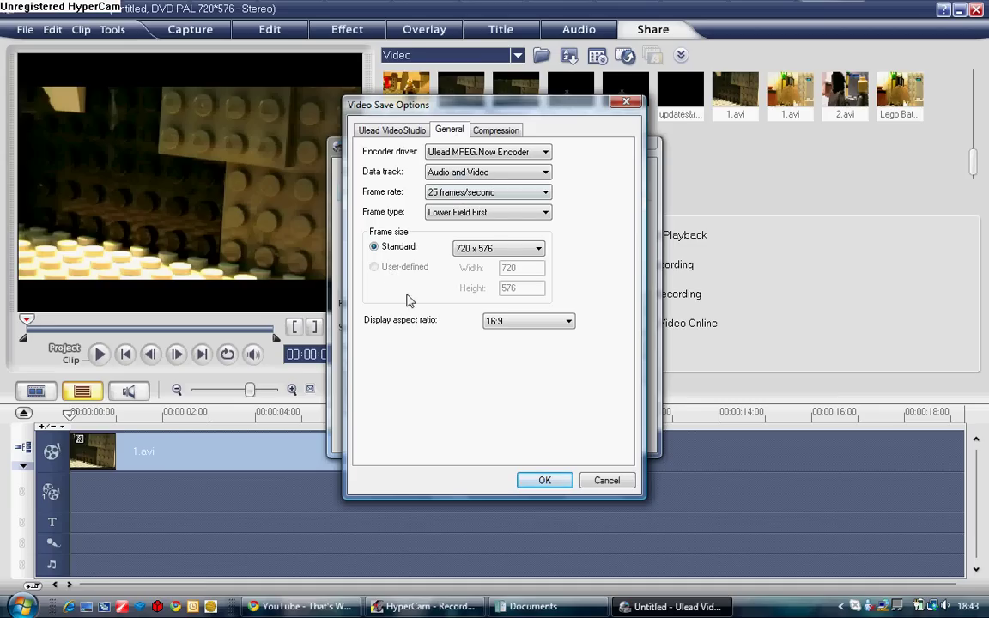
pyautogui.click(626, 480)
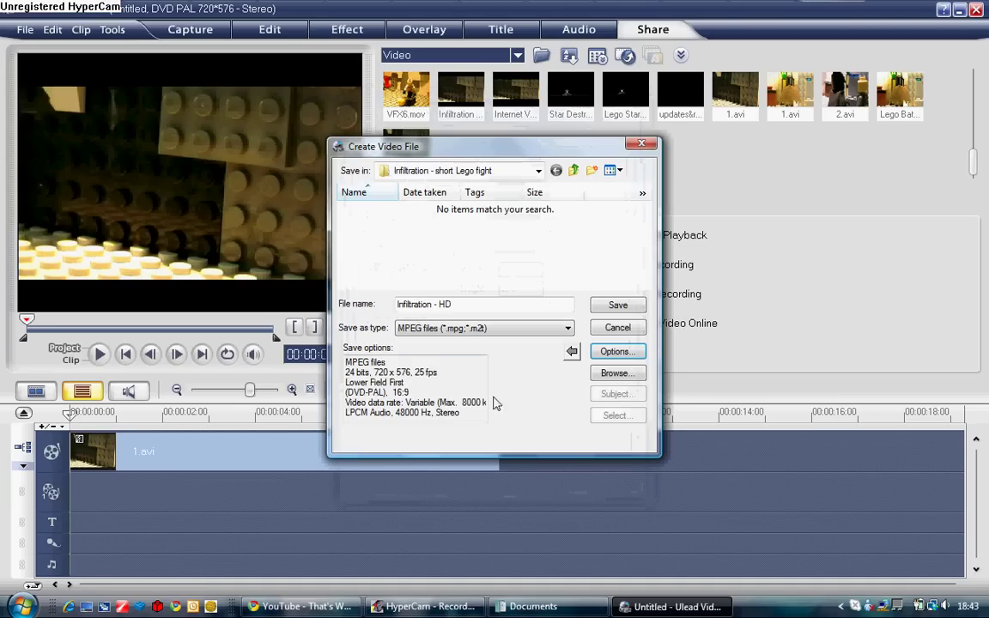
pyautogui.click(444, 332)
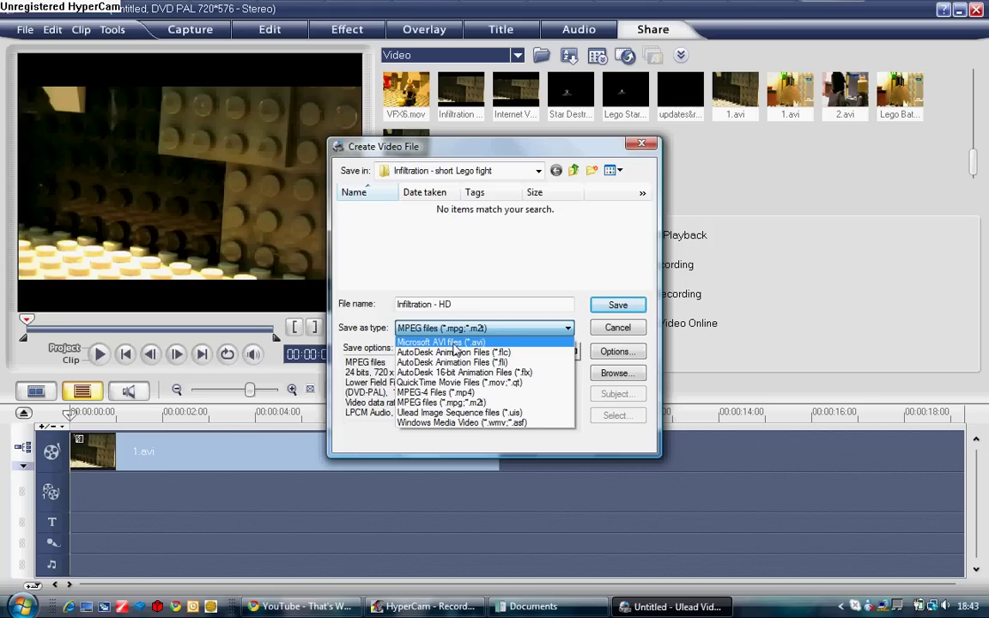
# Step: Switch the save type to Windows Media Video and browse its encoding profile list
pyautogui.click(455, 422)
pyautogui.click(626, 352)
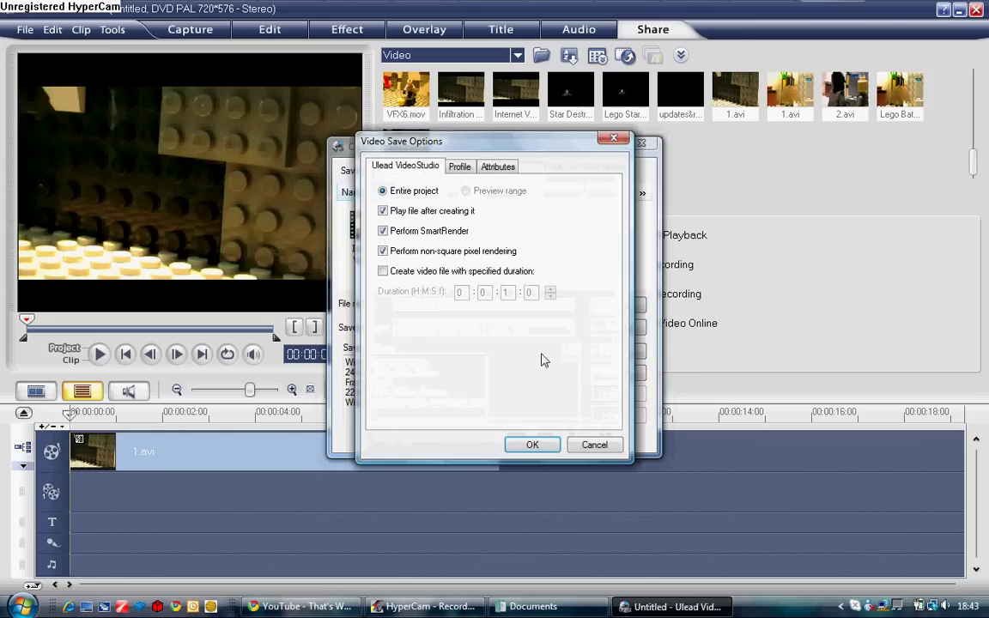
pyautogui.click(461, 166)
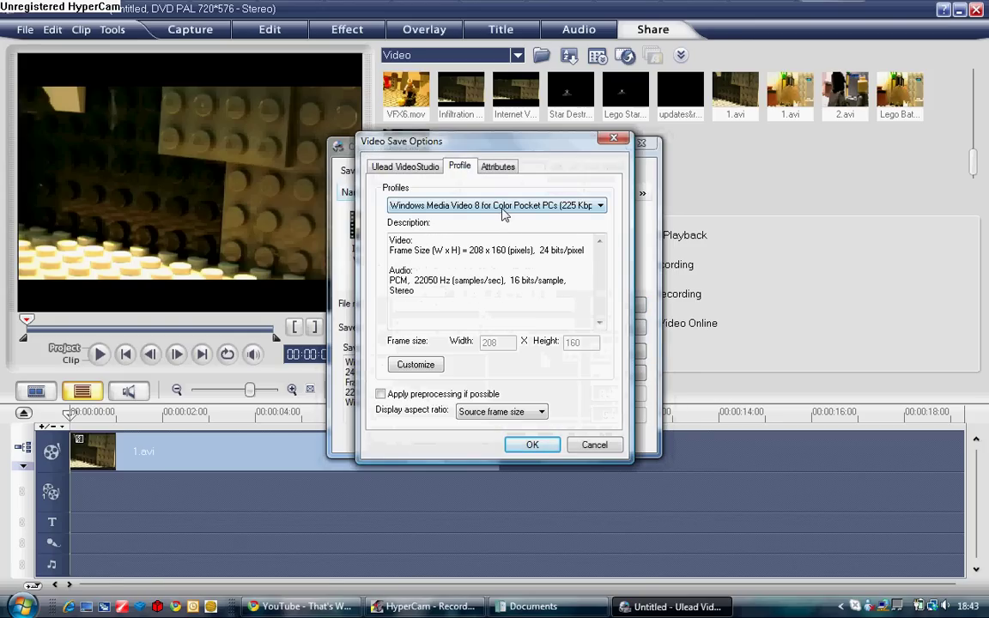
pyautogui.click(505, 210)
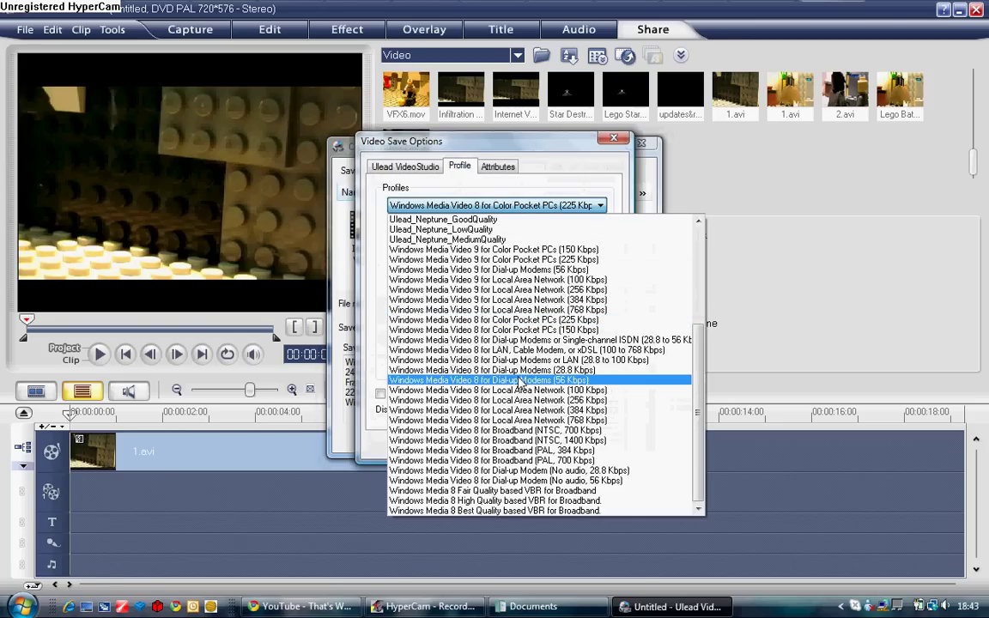
pyautogui.scroll(3, 703, 338)
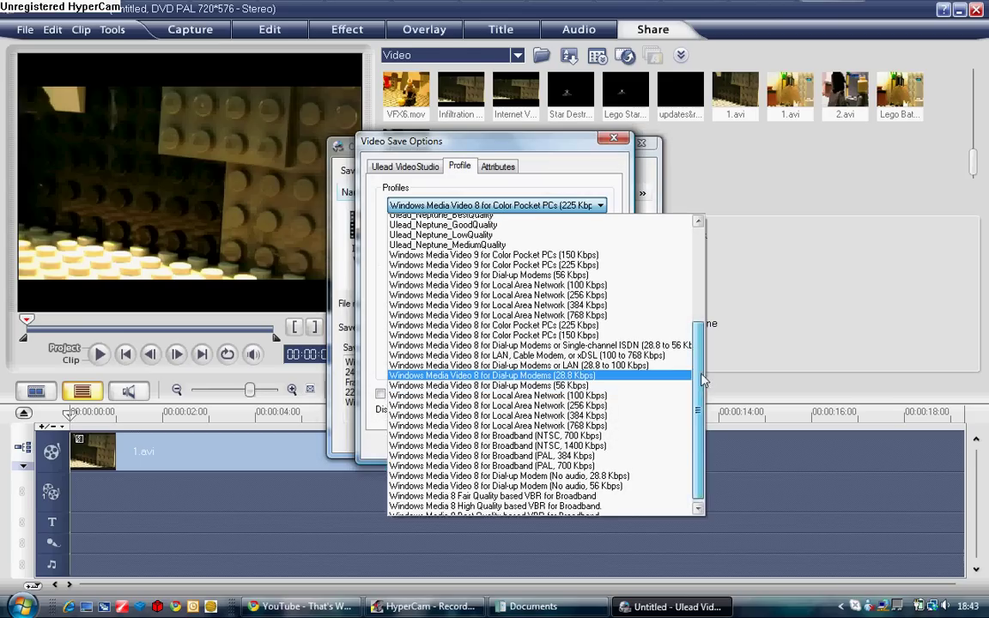
pyautogui.moveTo(702, 337); pyautogui.dragTo(702, 280)
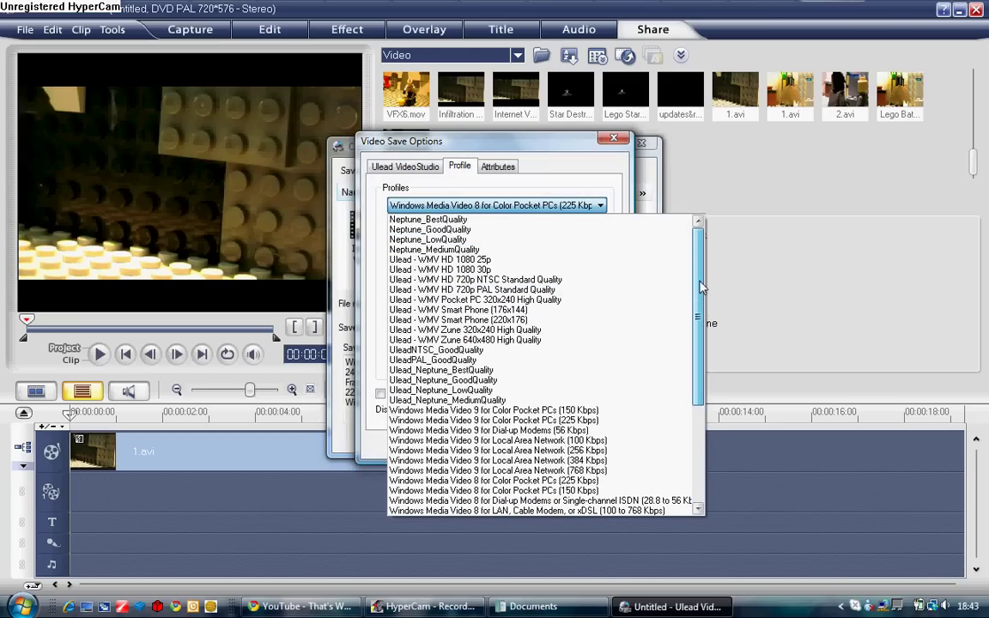
# Step: Select the Ulead - WMV HD 720p PAL Standard Quality profile at 1280 x 720
pyautogui.click(599, 294)
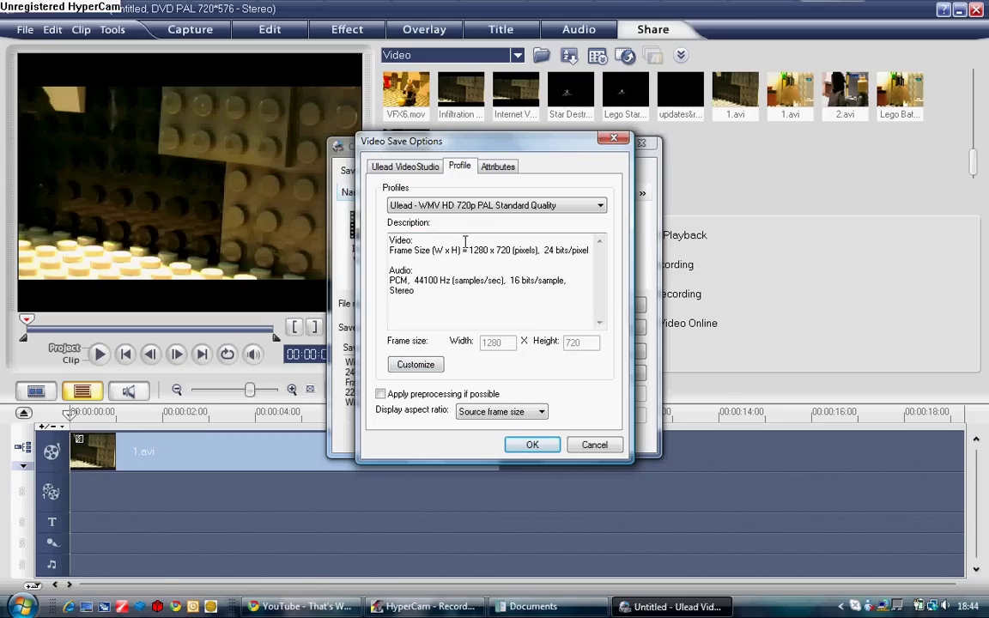
pyautogui.click(499, 168)
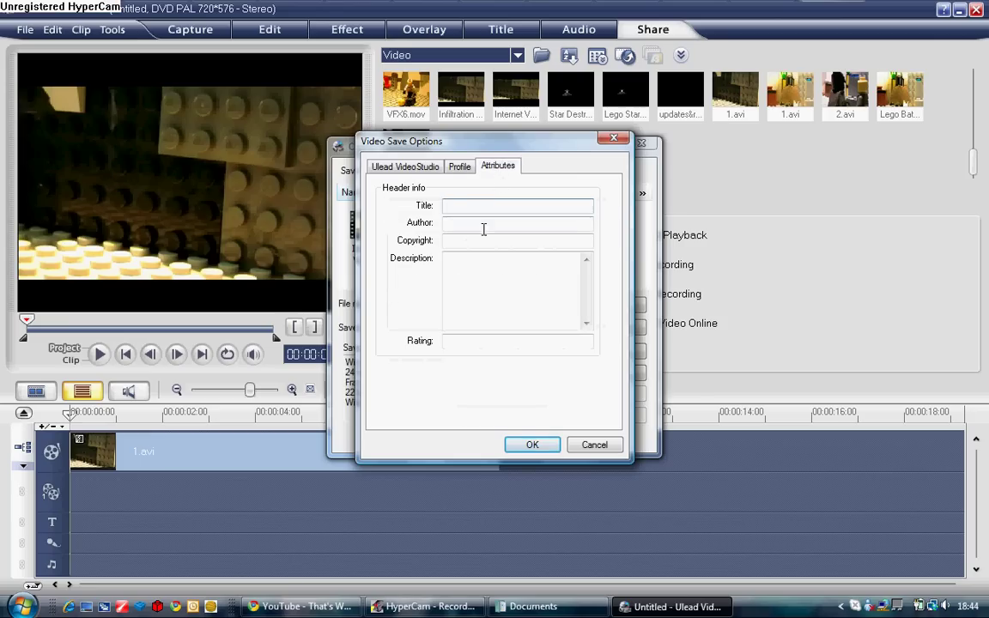
pyautogui.click(457, 170)
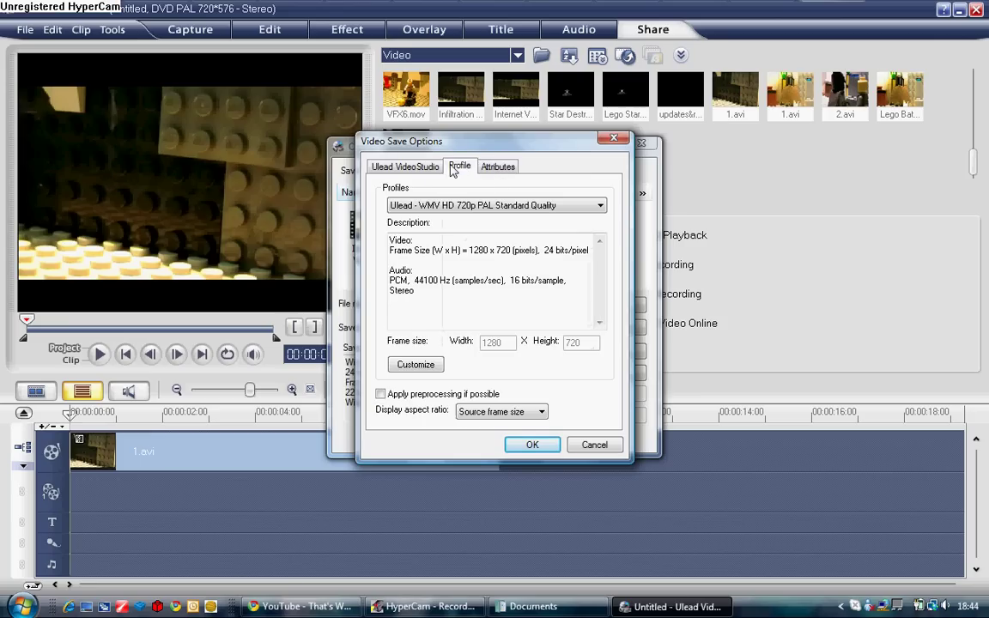
pyautogui.click(415, 366)
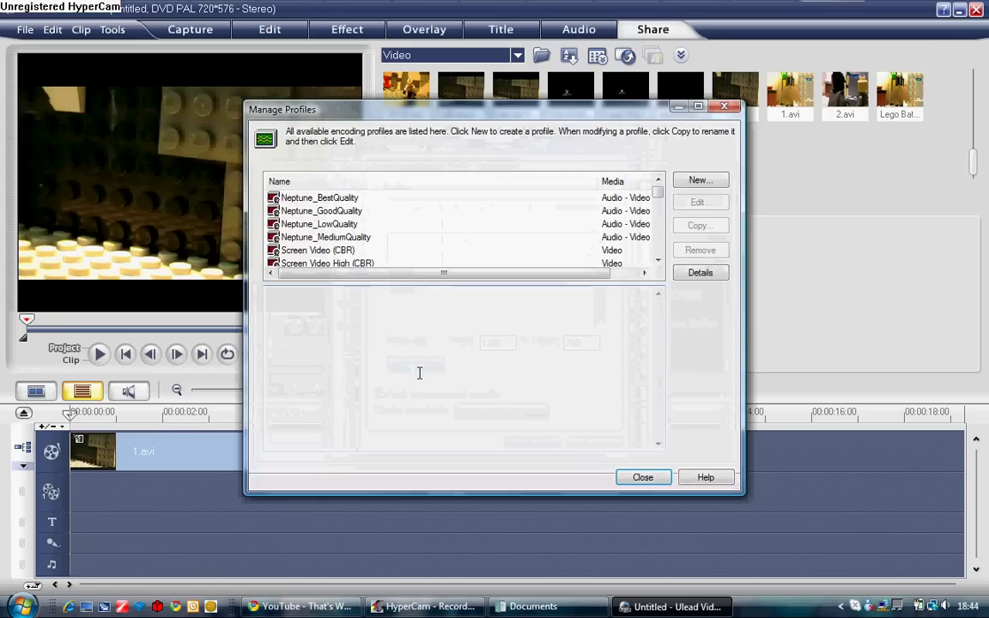
pyautogui.click(648, 478)
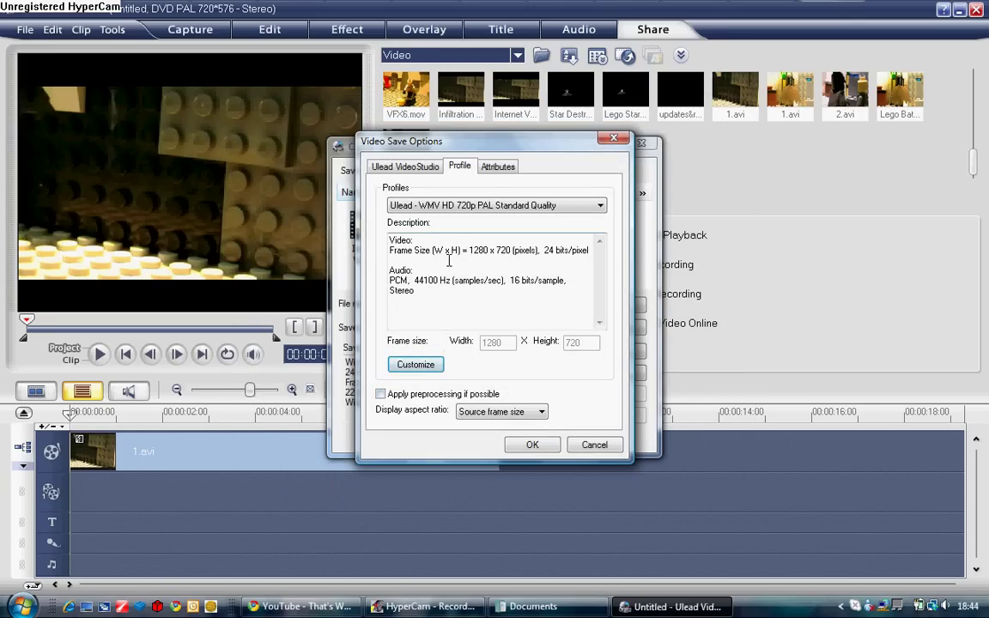
# Step: Cancel the video export, dismiss the online sharing menu, and exit VideoStudio without saving
pyautogui.click(533, 445)
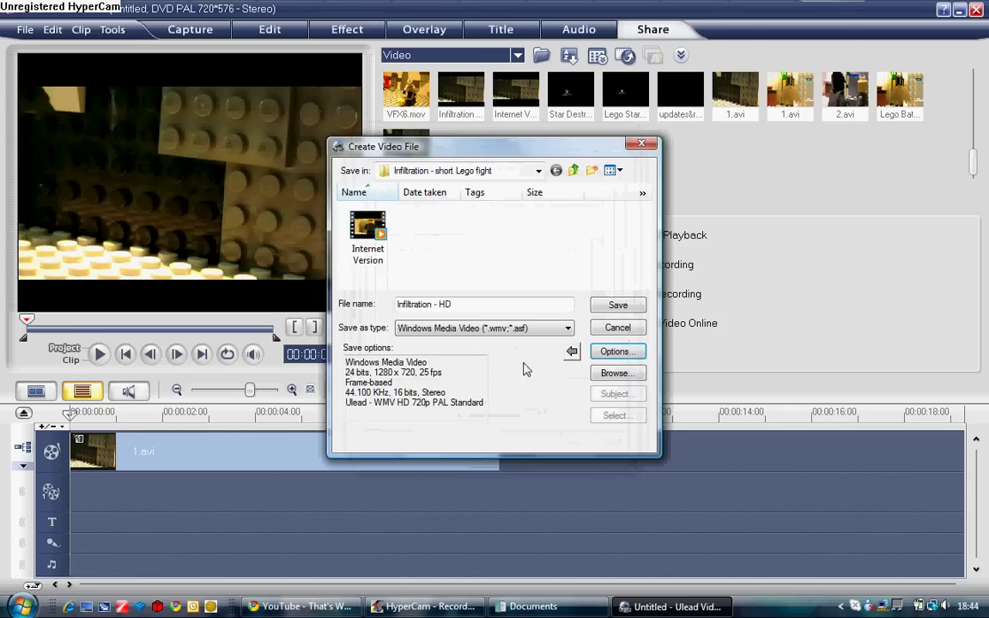
pyautogui.click(618, 329)
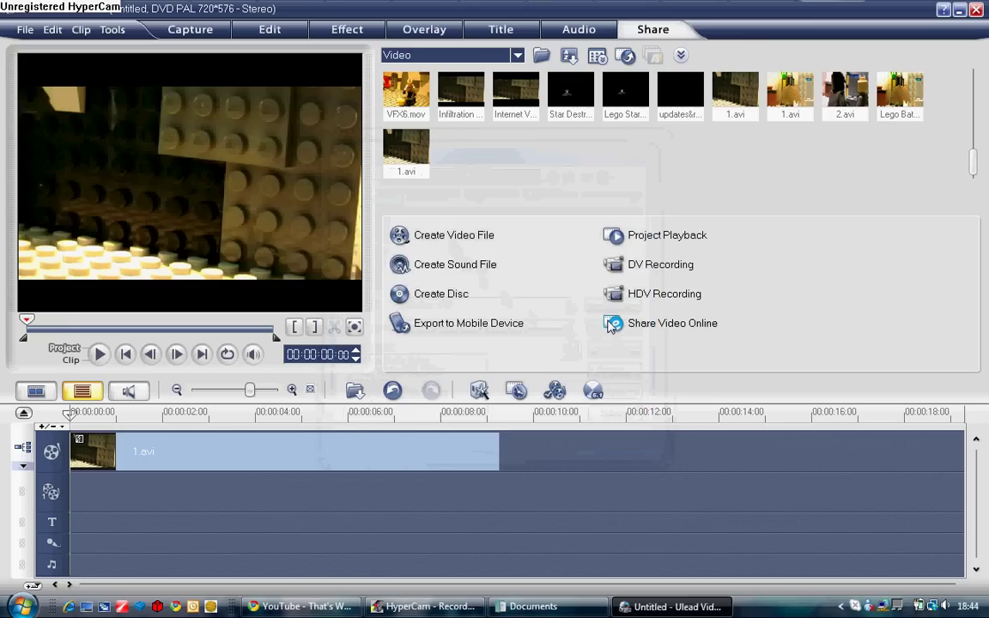
pyautogui.click(610, 325)
pyautogui.moveTo(640, 366)
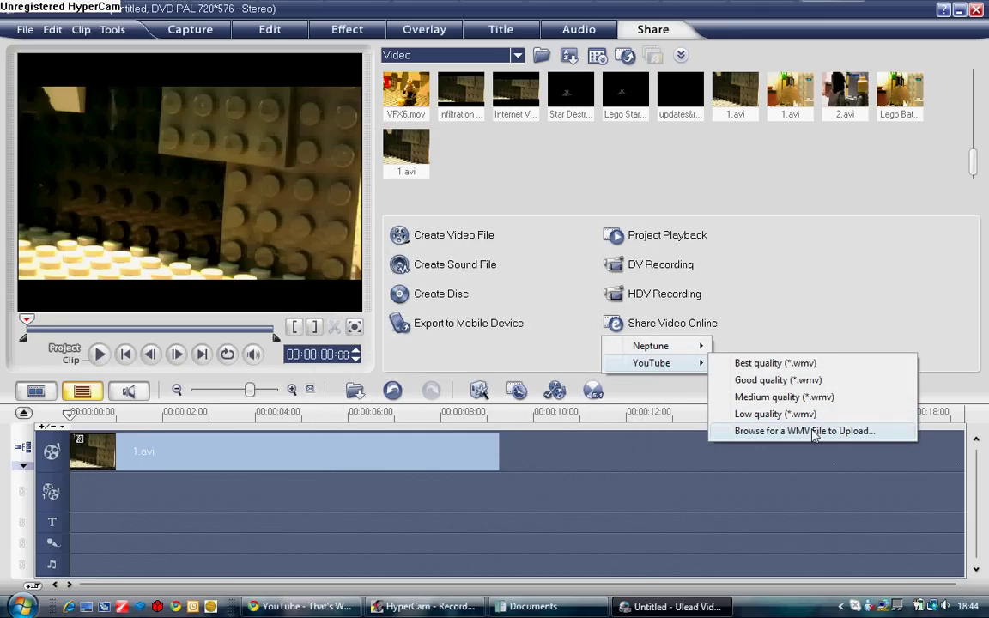
pyautogui.click(903, 240)
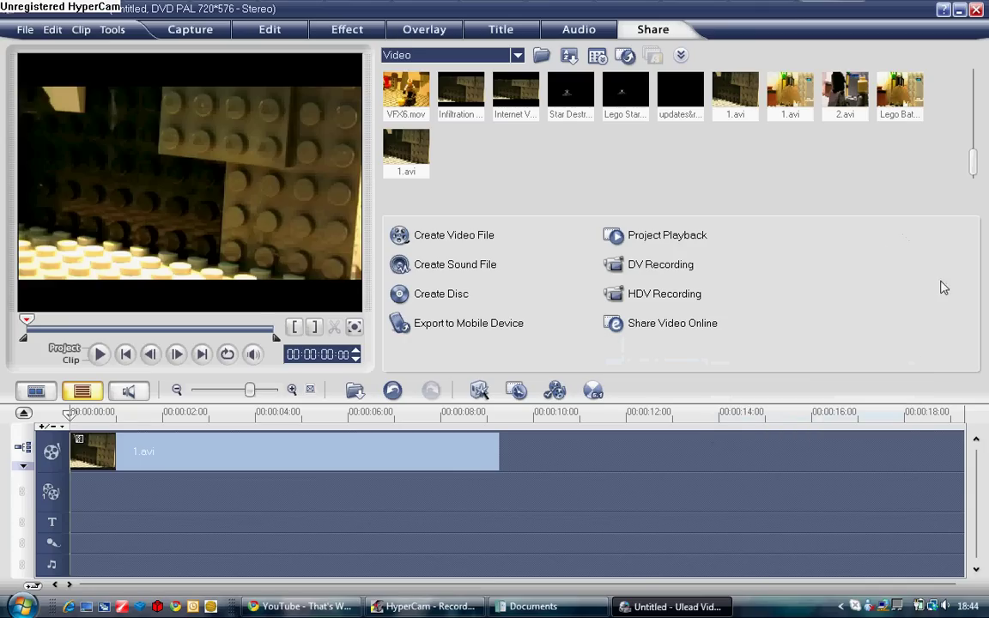
pyautogui.click(976, 8)
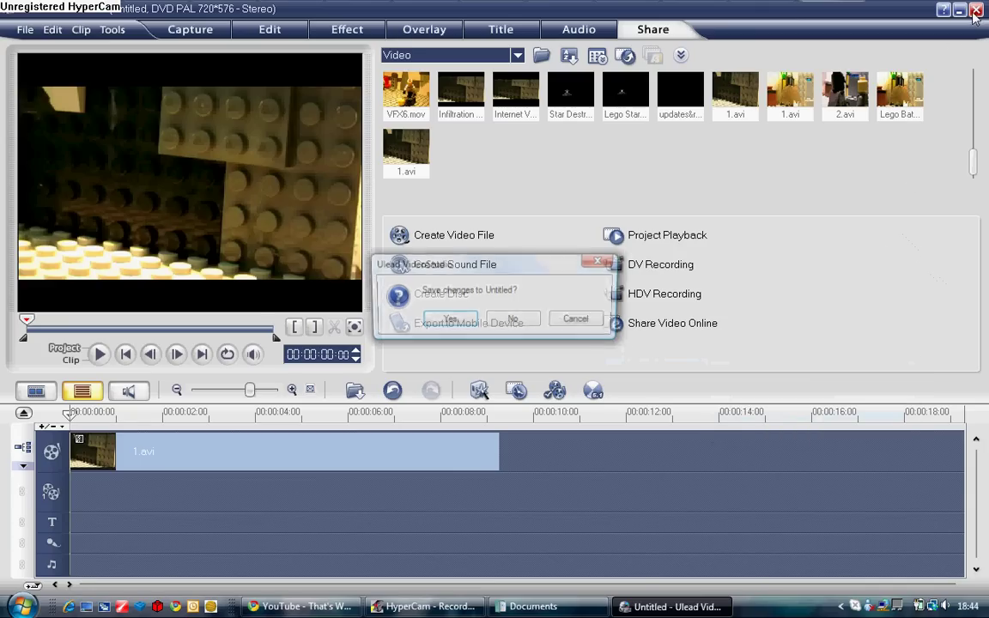
pyautogui.click(512, 320)
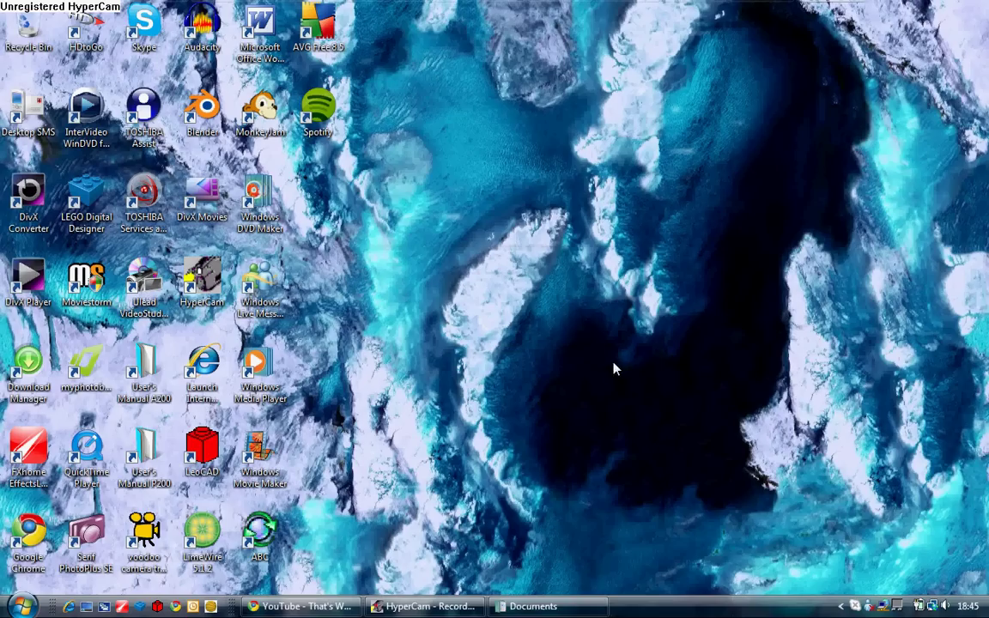